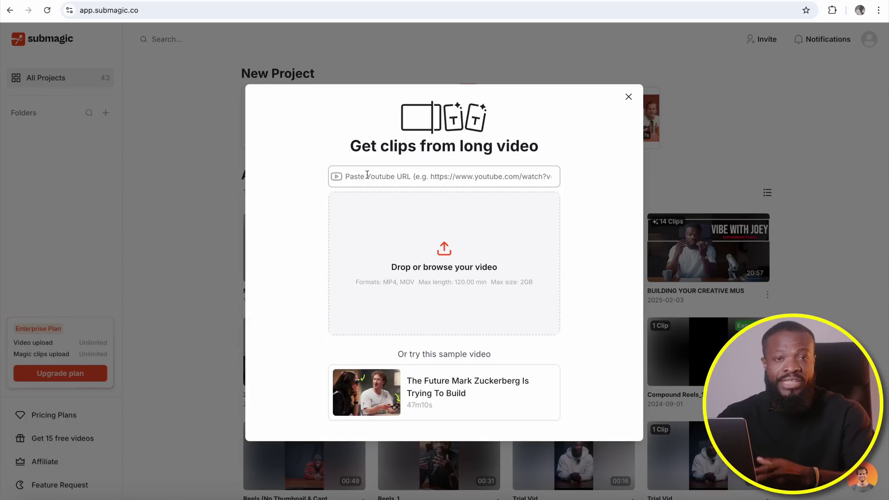
Submit the '3 LESSONS I WISH I LEARNT 10 YEARS AGO' YouTube link with English as the language
{"action": "type", "text": "https://www.youtube.com/watch?v=KbQ8vKtl-sY"}
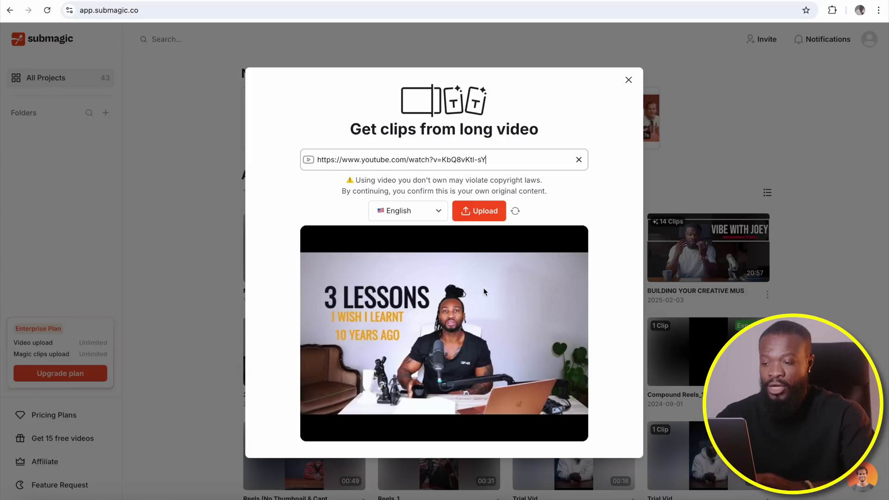
{"action": "left_click", "coordinate": [437, 213]}
{"action": "left_click", "coordinate": [413, 216]}
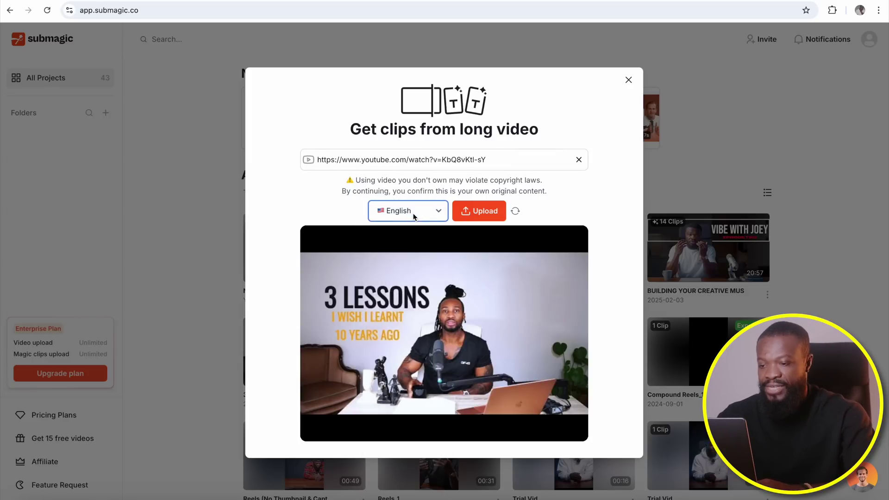
{"action": "left_click", "coordinate": [483, 214]}
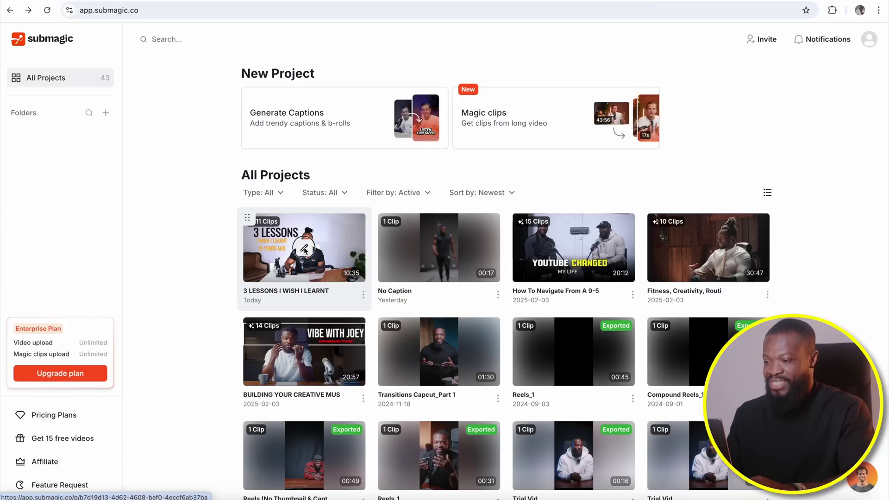
Open the 3 LESSONS project to view its generated clips
{"action": "left_click", "coordinate": [304, 250]}
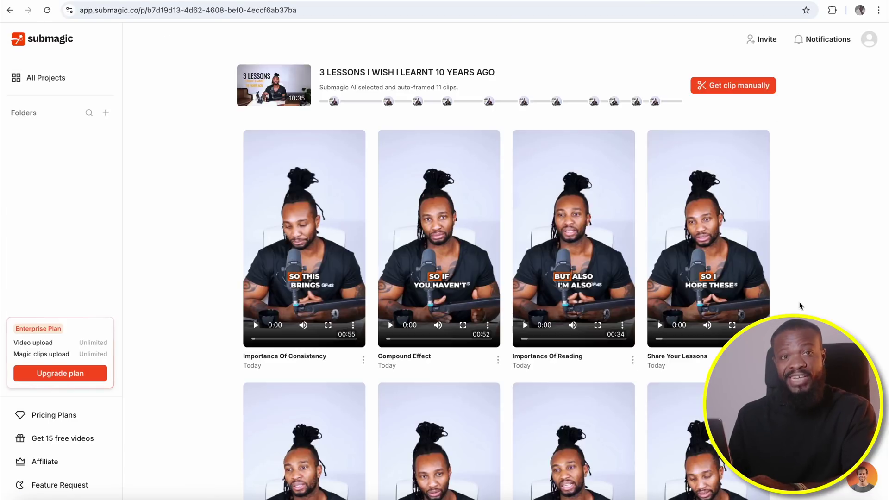
{"action": "scroll", "coordinate": [799, 306], "scroll_direction": "down", "scroll_amount": 8}
{"action": "scroll", "coordinate": [799, 306], "scroll_direction": "up", "scroll_amount": 5}
{"action": "scroll", "coordinate": [799, 307], "scroll_direction": "up", "scroll_amount": 3}
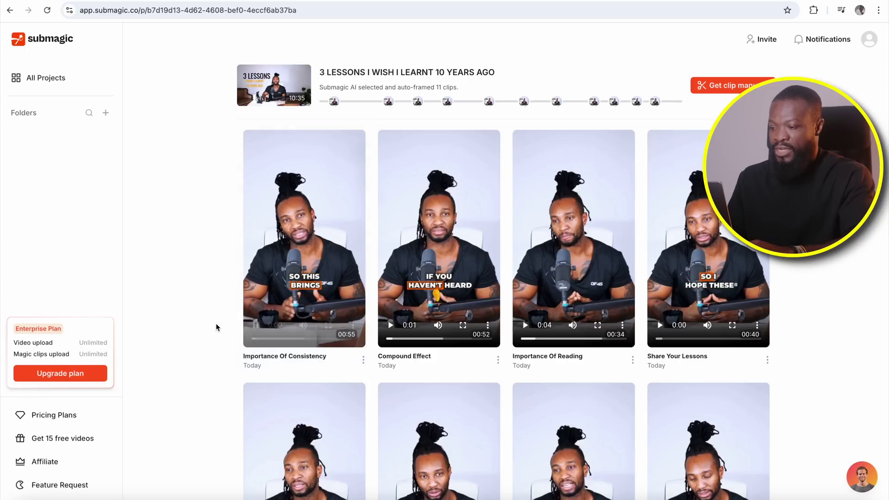
{"action": "mouse_move", "coordinate": [437, 236]}
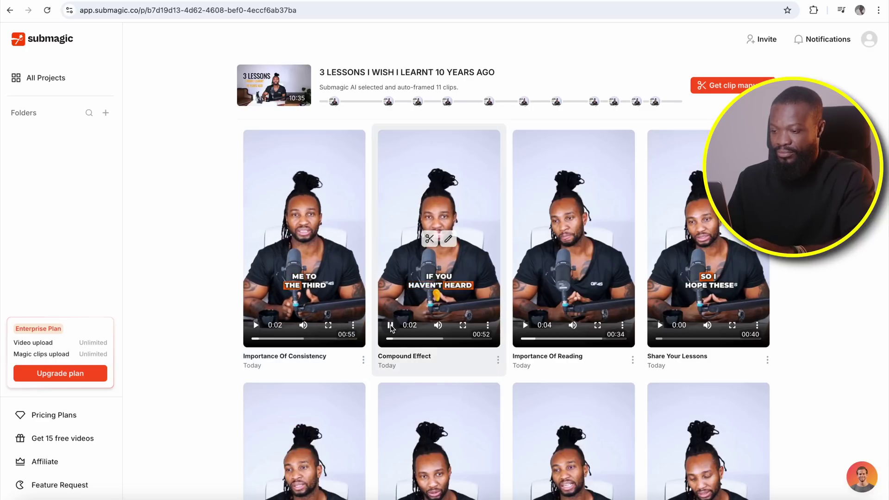
Pause the Compound Effect clip preview and download the clip
{"action": "left_click", "coordinate": [390, 325]}
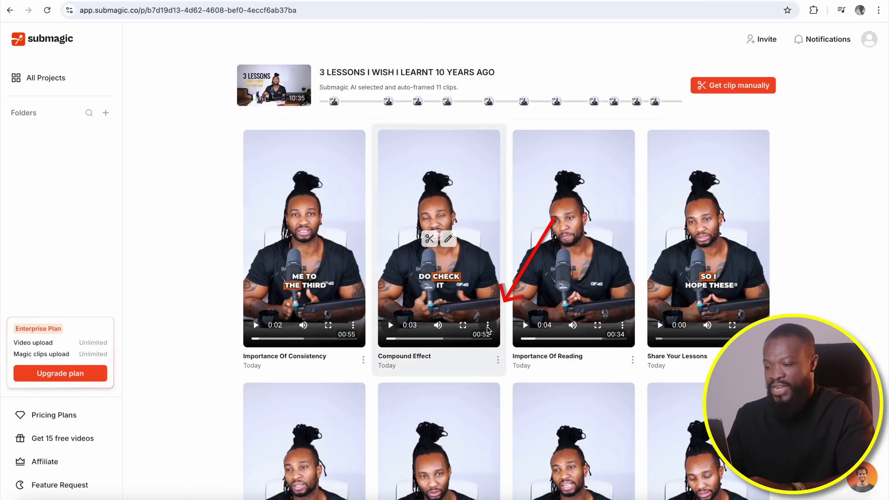
{"action": "left_click", "coordinate": [488, 327]}
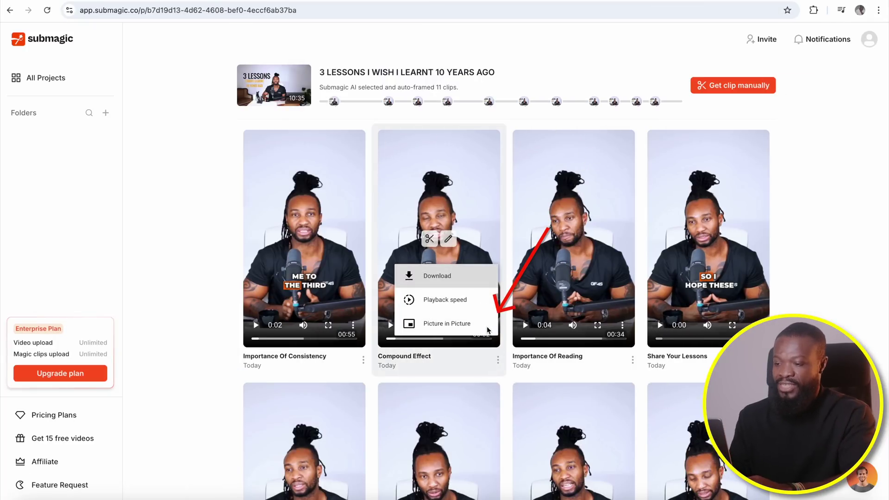
{"action": "left_click", "coordinate": [426, 277]}
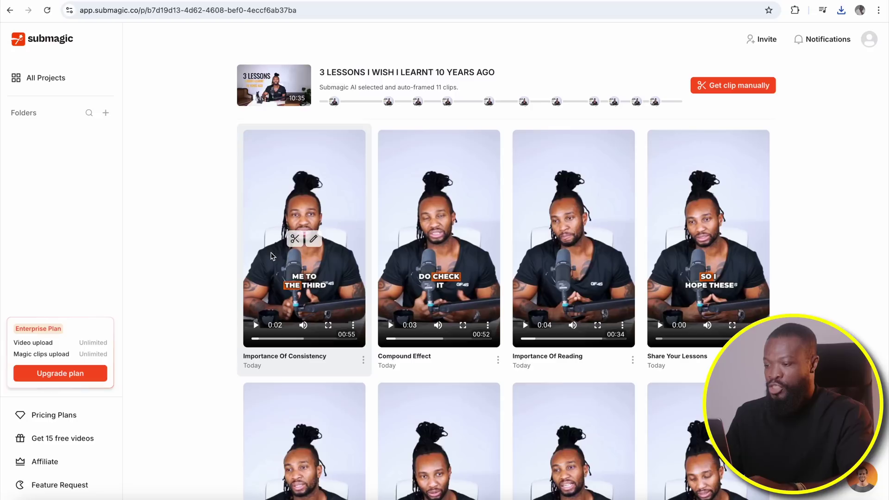
Open the Importance of Consistency clip for trimming and set Clean audio to Medium
{"action": "left_click", "coordinate": [295, 237]}
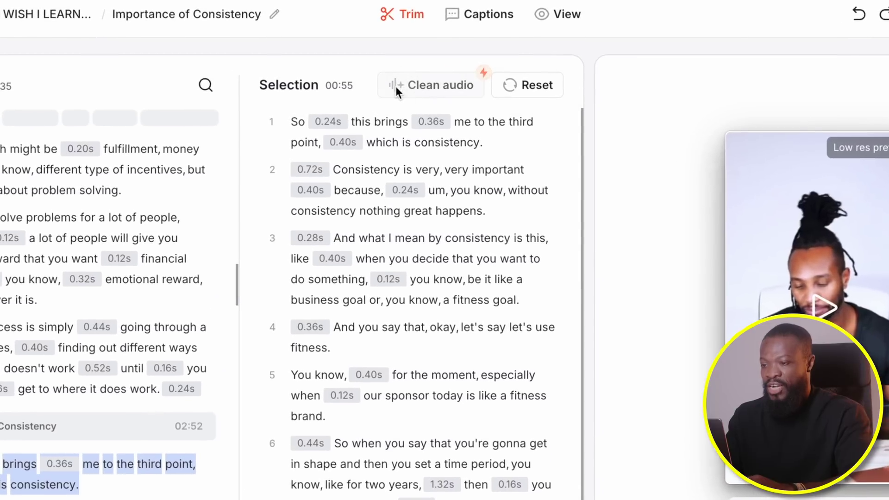
{"action": "left_click", "coordinate": [395, 86]}
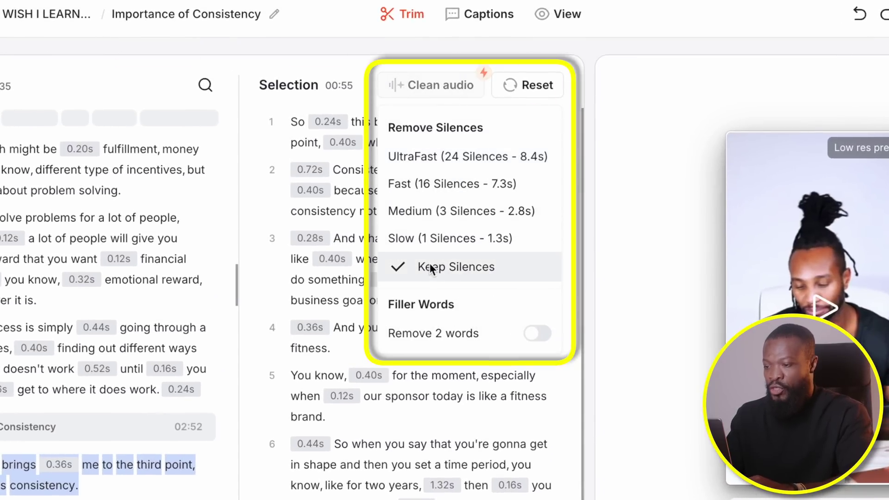
{"action": "left_click", "coordinate": [442, 211]}
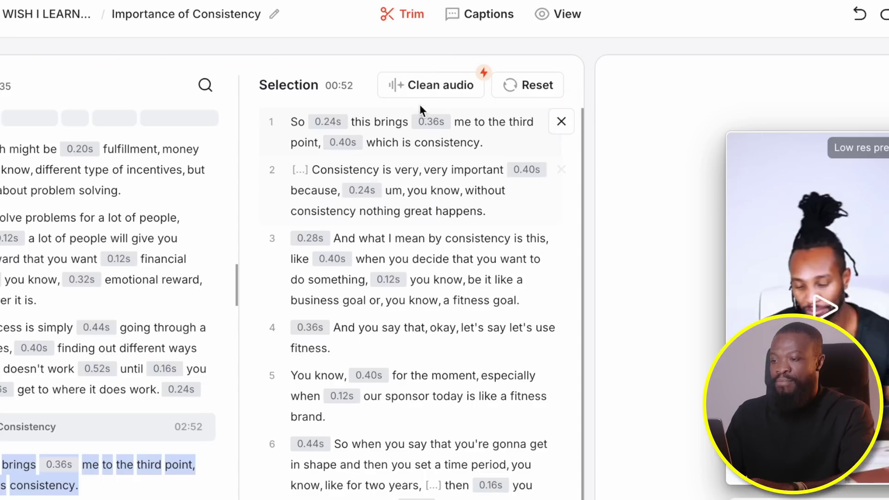
{"action": "left_click", "coordinate": [395, 81]}
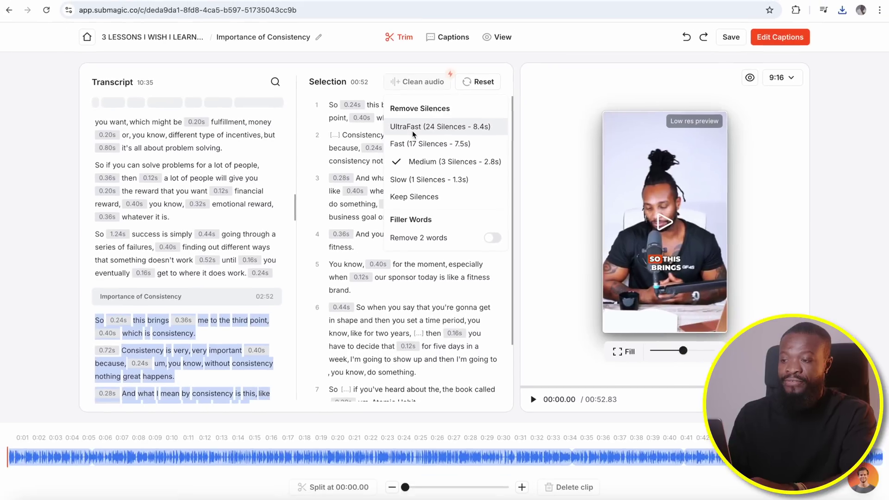
{"action": "left_click", "coordinate": [332, 139]}
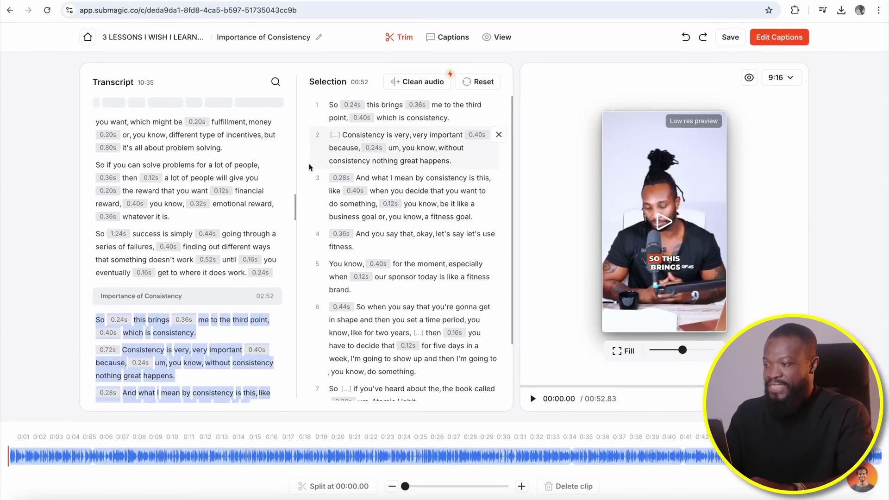
Delete the clip's opening line about the third point and preview the trimmed result
{"action": "scroll", "coordinate": [187, 248], "scroll_direction": "down", "scroll_amount": 4}
{"action": "scroll", "coordinate": [187, 248], "scroll_direction": "down", "scroll_amount": 3}
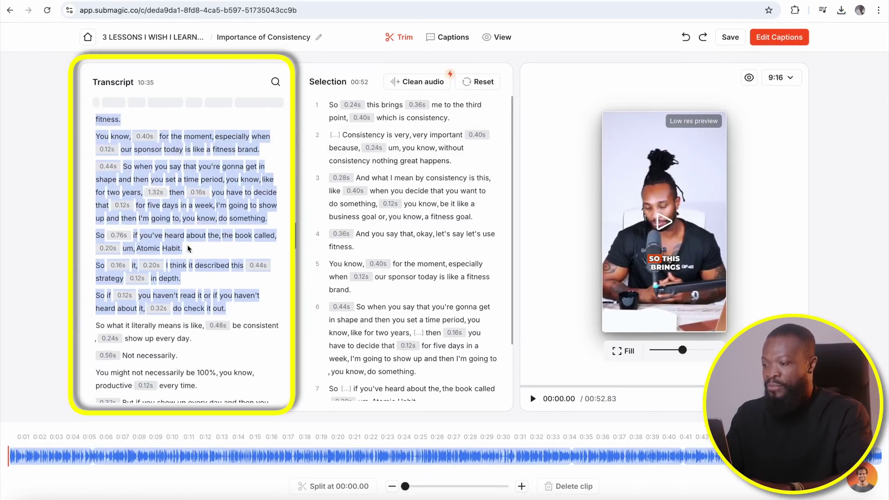
{"action": "scroll", "coordinate": [188, 248], "scroll_direction": "down", "scroll_amount": 6}
{"action": "scroll", "coordinate": [188, 248], "scroll_direction": "up", "scroll_amount": 4}
{"action": "scroll", "coordinate": [188, 248], "scroll_direction": "up", "scroll_amount": 2}
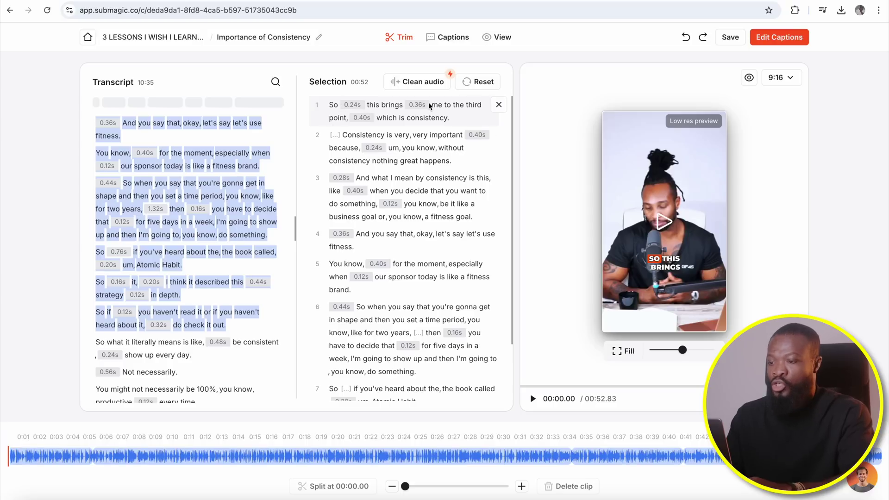
{"action": "left_click", "coordinate": [499, 104]}
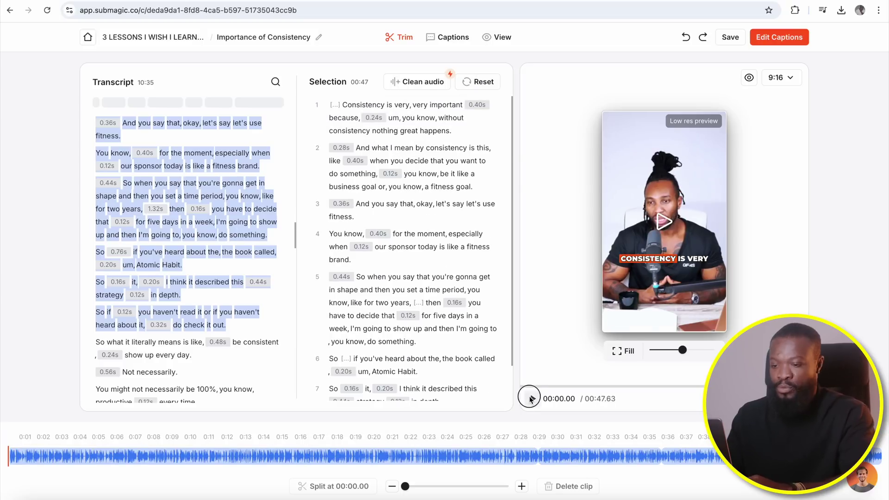
{"action": "left_click", "coordinate": [530, 398]}
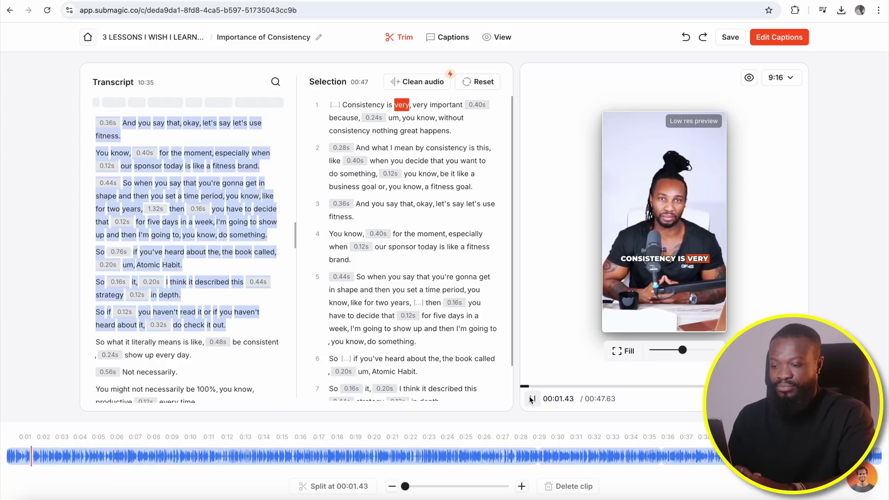
{"action": "key", "text": "space"}
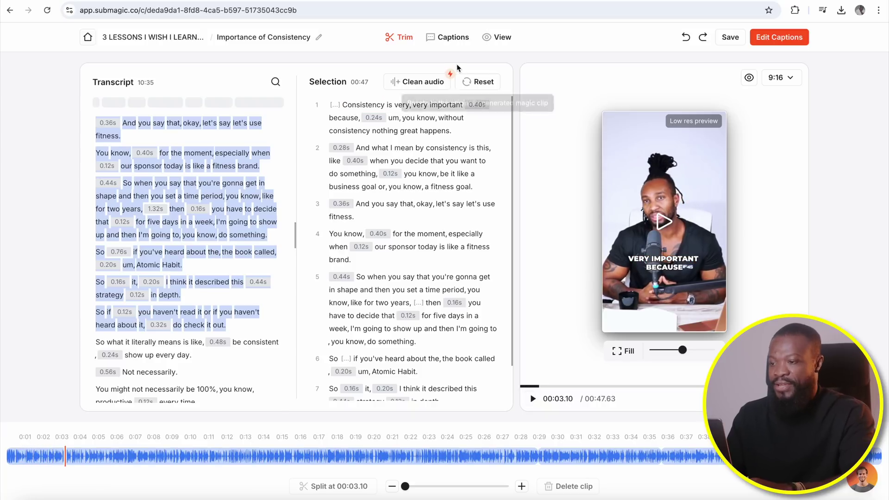
{"action": "left_click", "coordinate": [448, 45]}
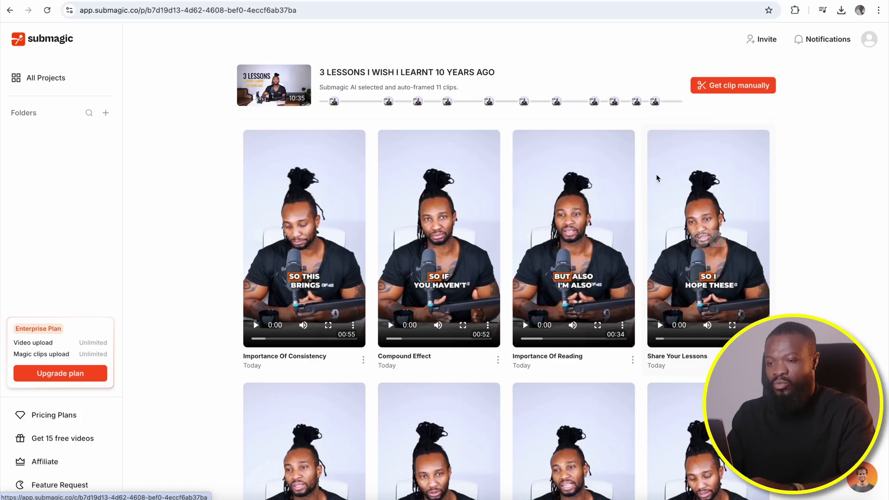
Start a manual clip and jump the transcript to the Importance of Consistency section
{"action": "left_click", "coordinate": [723, 89]}
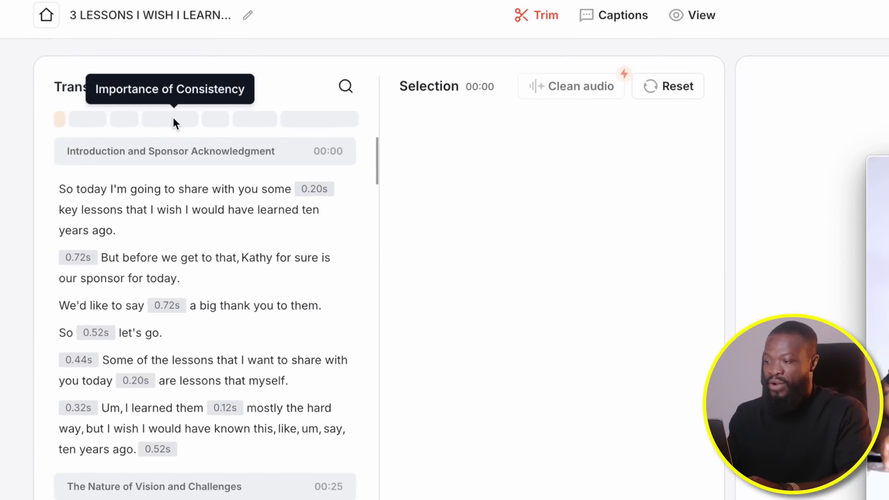
{"action": "left_click", "coordinate": [216, 119]}
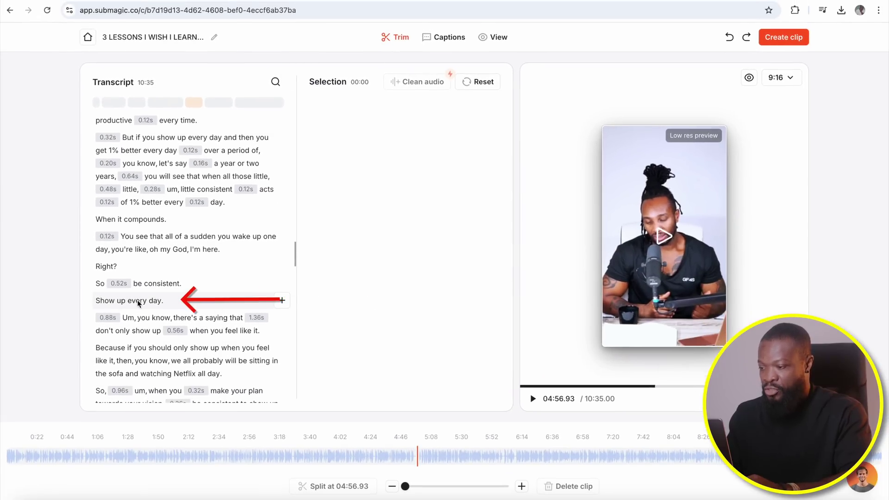
{"action": "left_click", "coordinate": [257, 102]}
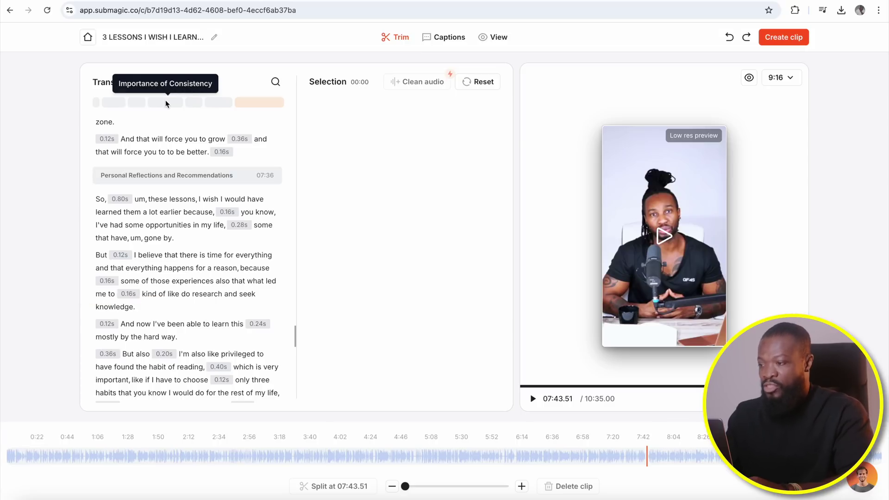
{"action": "left_click", "coordinate": [165, 102]}
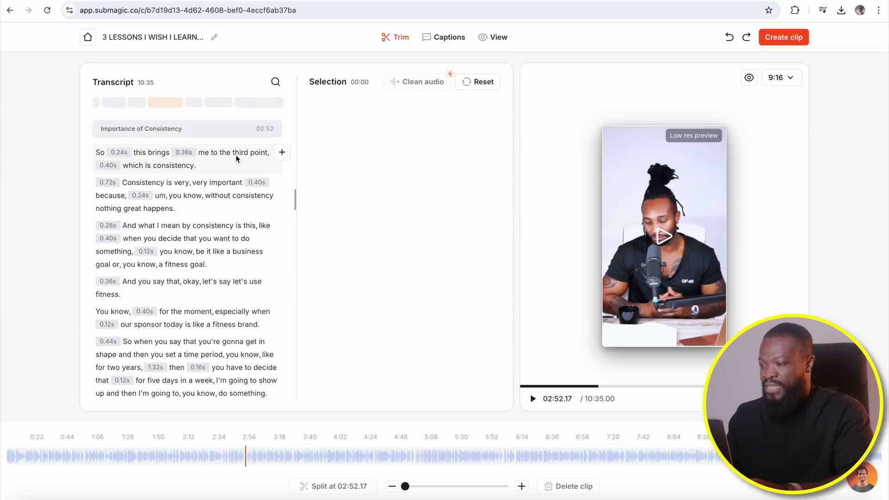
Add the first four consistency paragraphs, ending with fitness, to the selection
{"action": "left_click", "coordinate": [282, 153]}
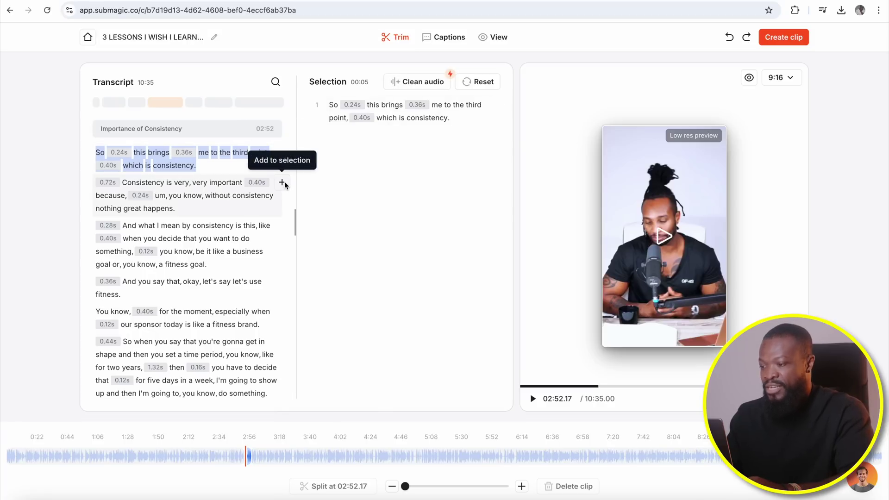
{"action": "left_click", "coordinate": [282, 183]}
{"action": "left_click", "coordinate": [282, 227]}
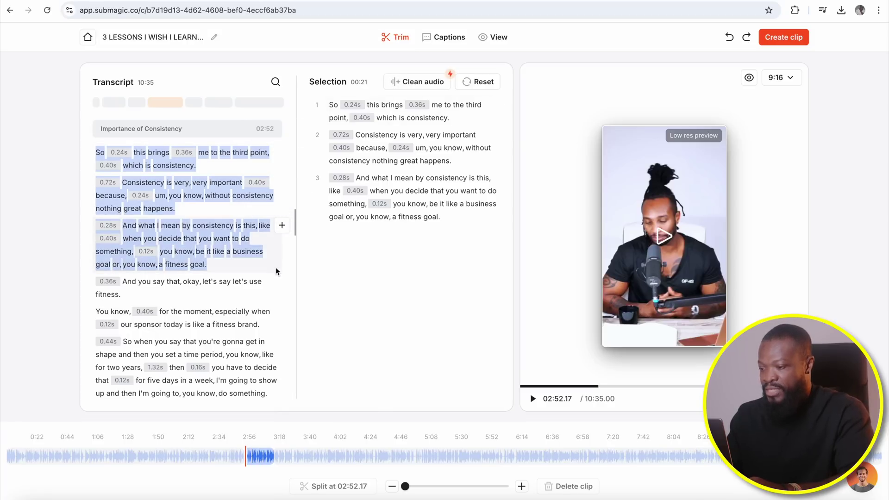
{"action": "left_click", "coordinate": [282, 282]}
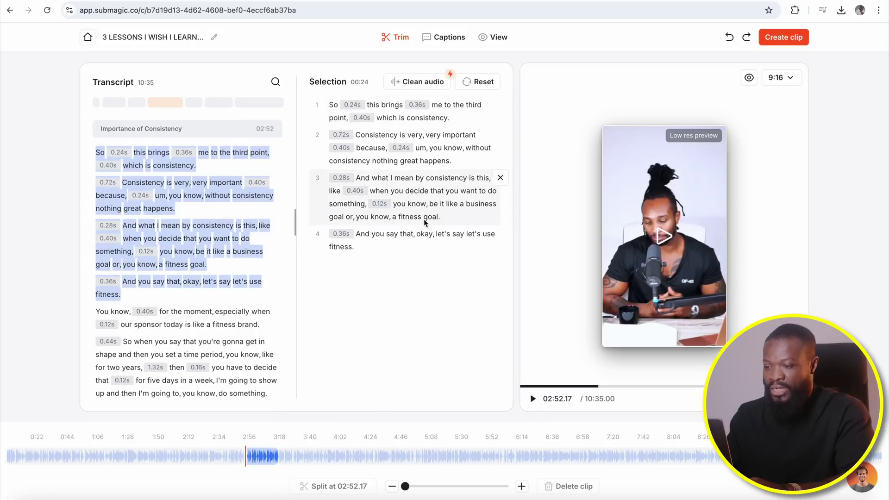
Rewind the preview to the selection's start and play it back
{"action": "left_click", "coordinate": [426, 217]}
{"action": "left_click", "coordinate": [532, 402]}
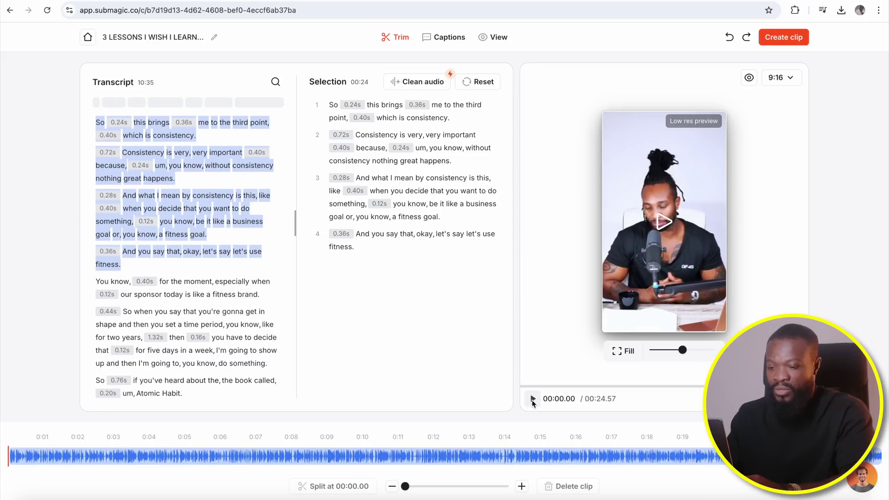
{"action": "left_click", "coordinate": [533, 399]}
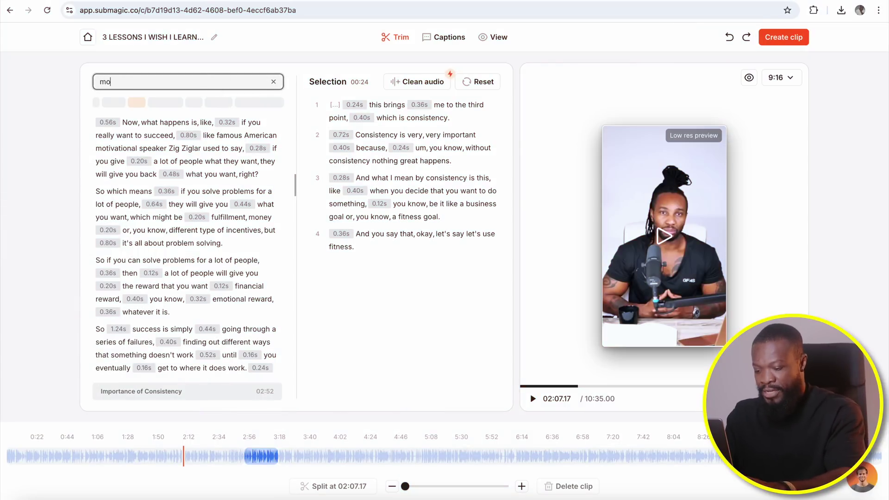
Search the transcript for 'motivation' and add the second match's passage to the selection
{"action": "type", "text": "tivation"}
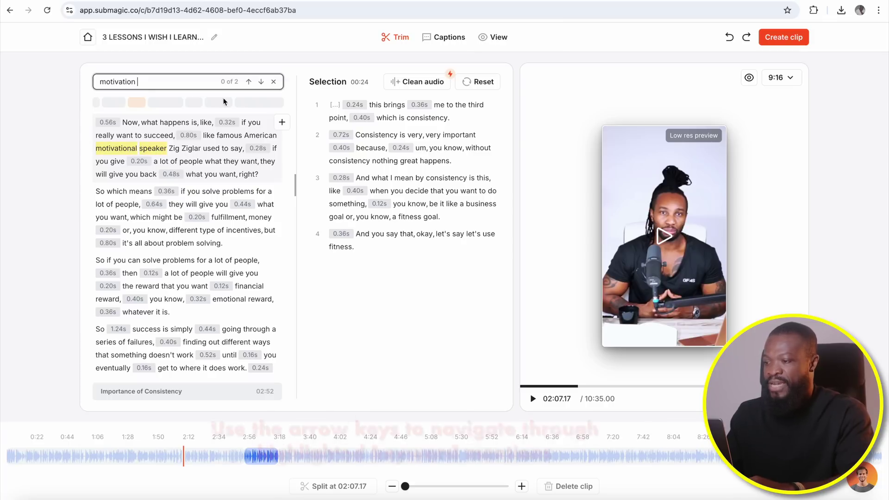
{"action": "left_click", "coordinate": [262, 83]}
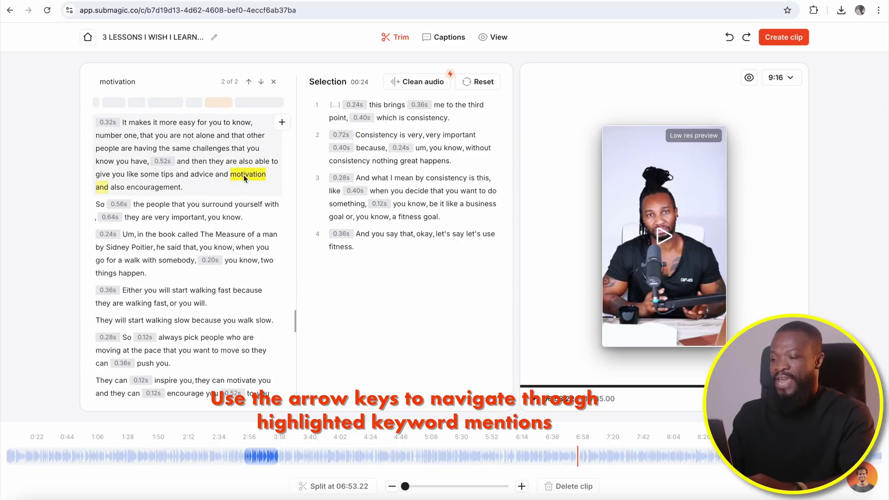
{"action": "left_click", "coordinate": [244, 178]}
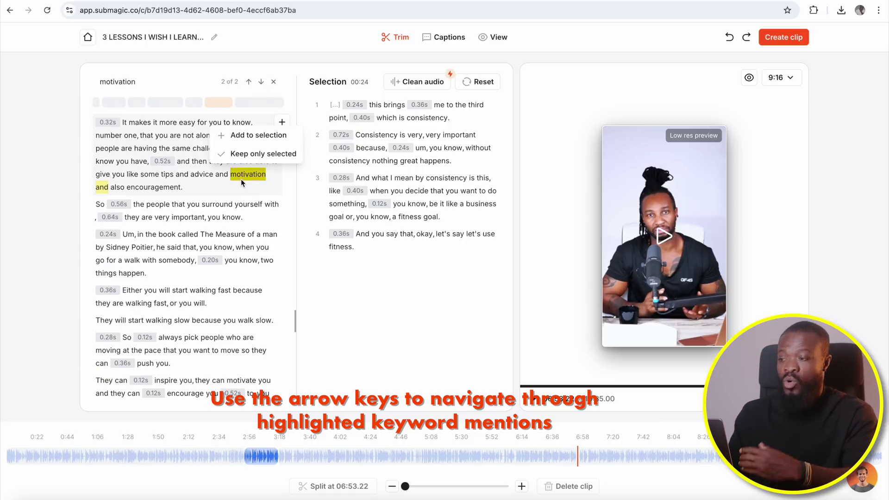
{"action": "left_click", "coordinate": [282, 122]}
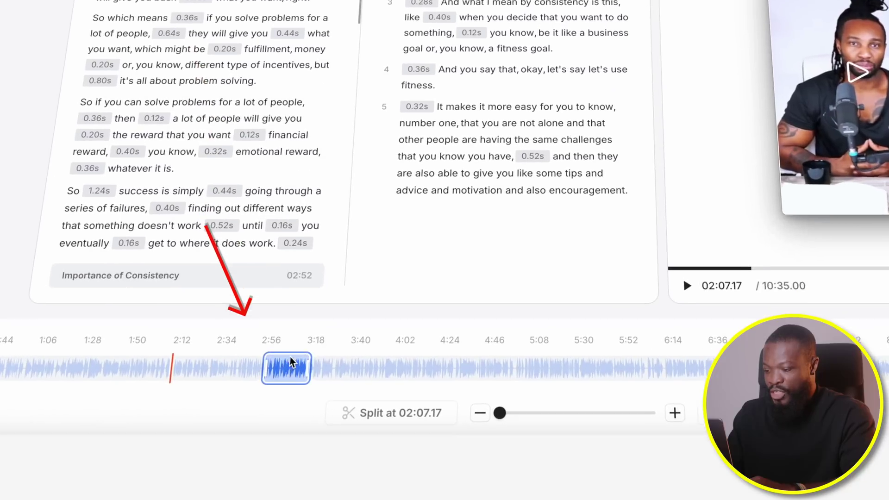
Move the playhead within the selection, then undo an accidental trim of its end
{"action": "left_click", "coordinate": [276, 455]}
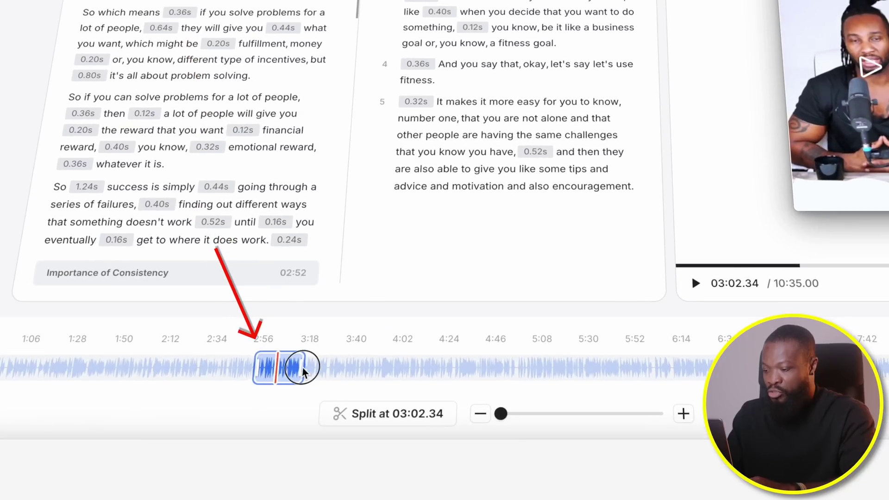
{"action": "left_click", "coordinate": [295, 371]}
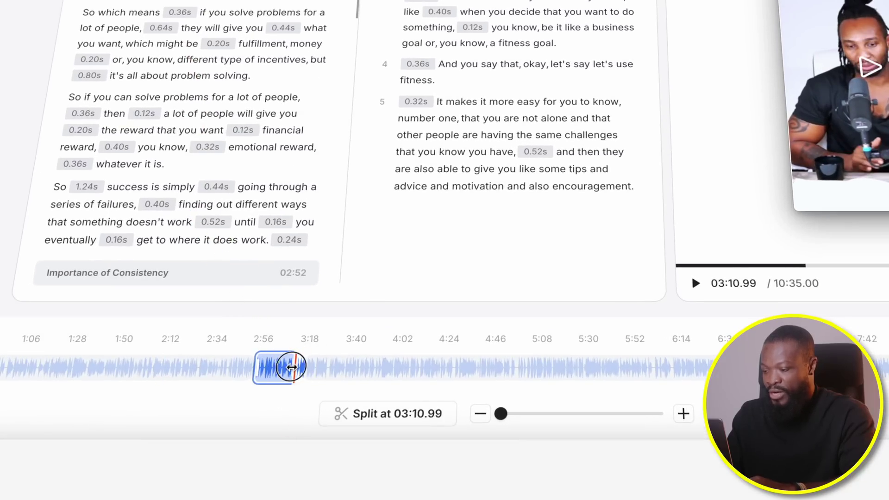
{"action": "left_click_drag", "start_coordinate": [291, 367], "coordinate": [284, 368]}
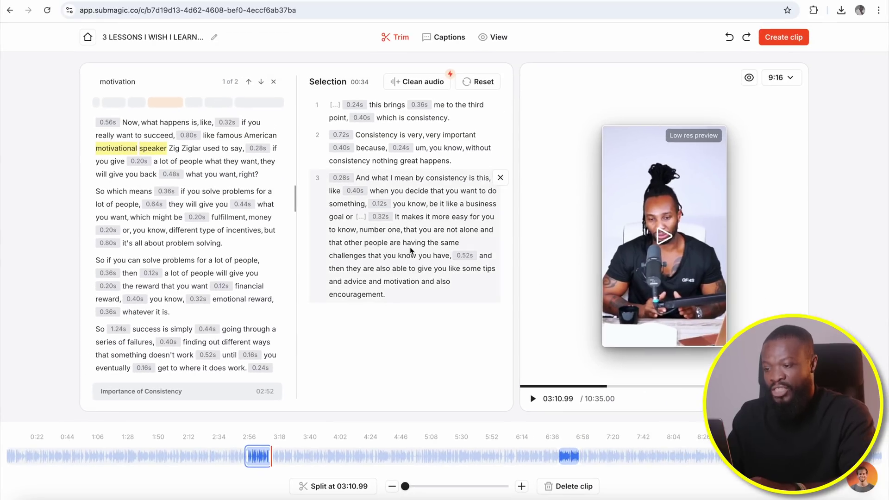
{"action": "key", "text": "ctrl+z"}
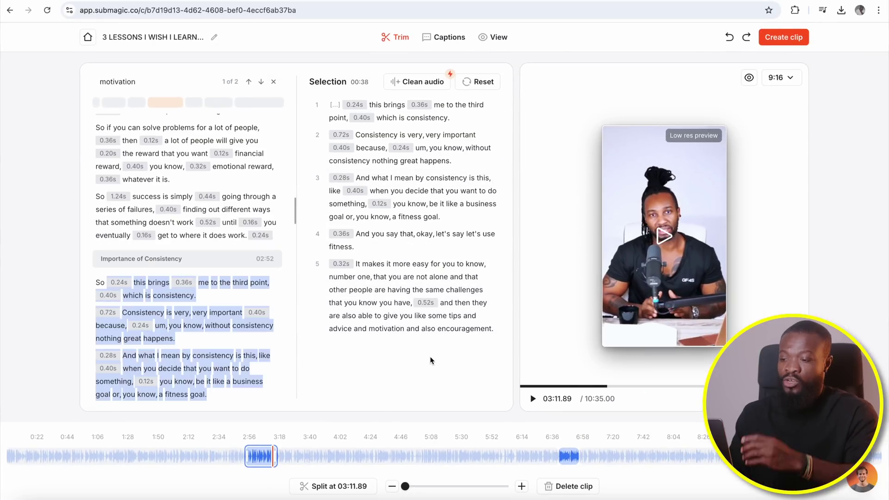
Create a clip from the 38-second selection via Create & edit captions and apply the Ali theme
{"action": "left_click", "coordinate": [776, 38]}
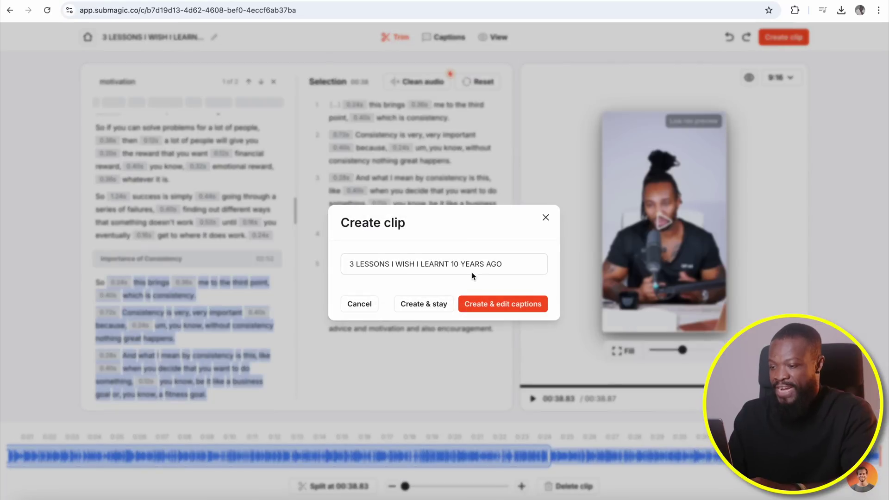
{"action": "left_click", "coordinate": [481, 304]}
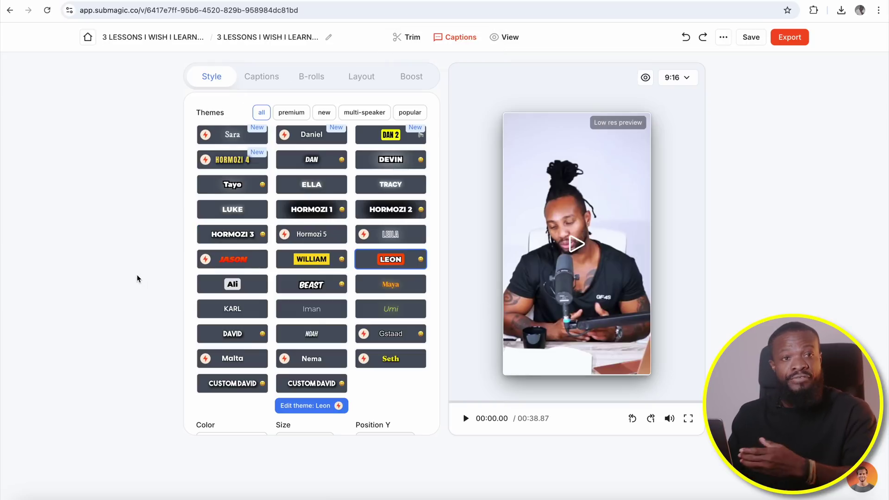
{"action": "left_click", "coordinate": [210, 285]}
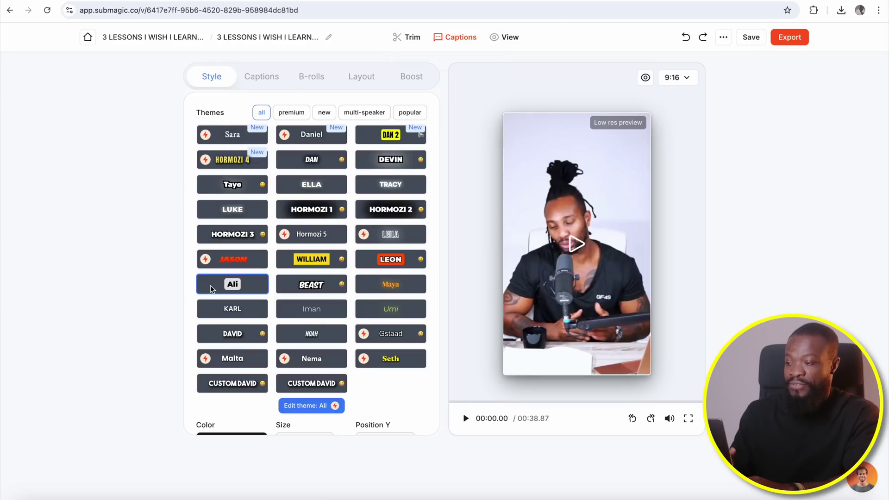